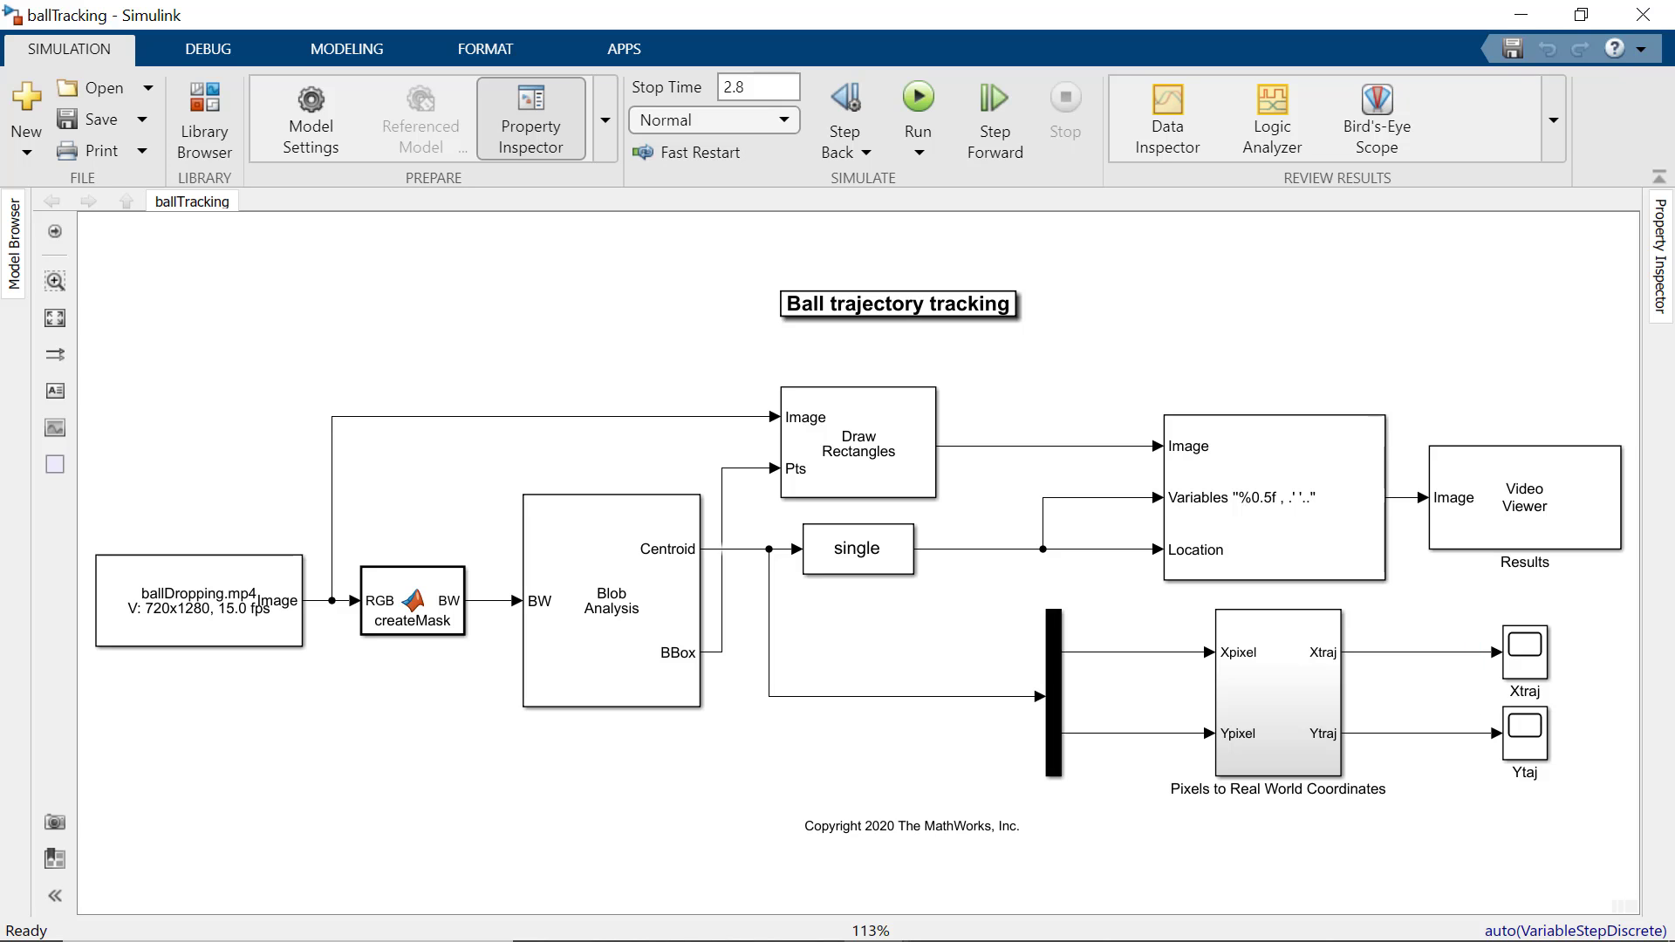
# - Select the Ytaj height scope and simulate the ballTracking model
pyautogui.click(1524, 731)
pyautogui.hotkey('ctrl', 't')
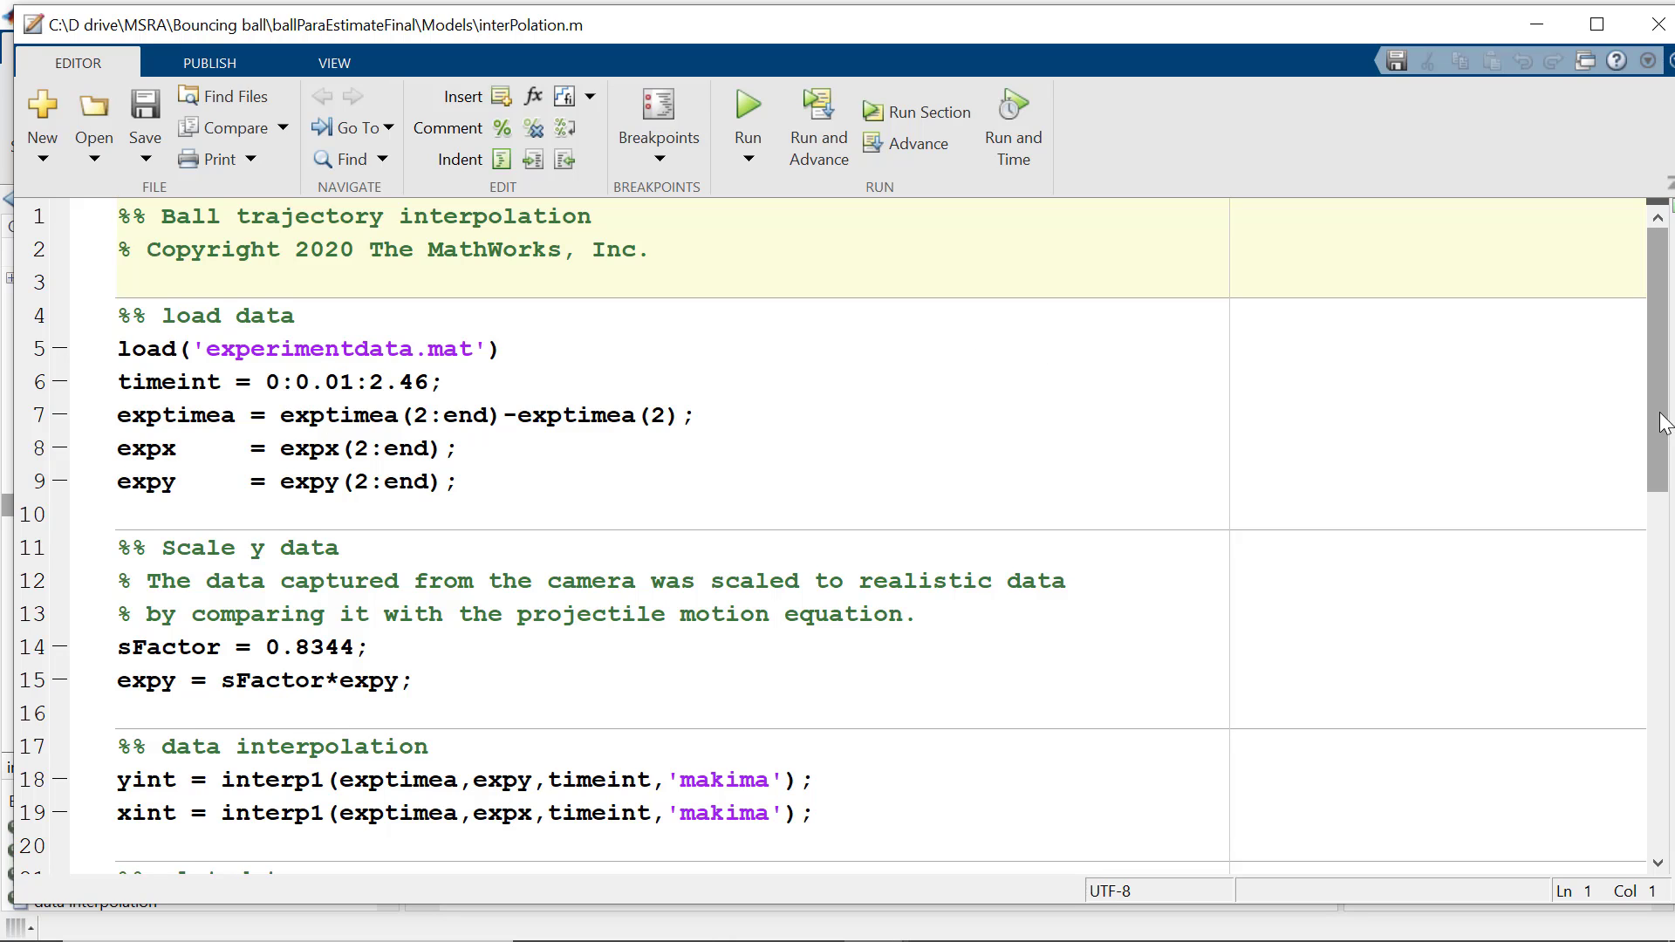
pyautogui.moveTo(1657, 426); pyautogui.dragTo(1667, 474)
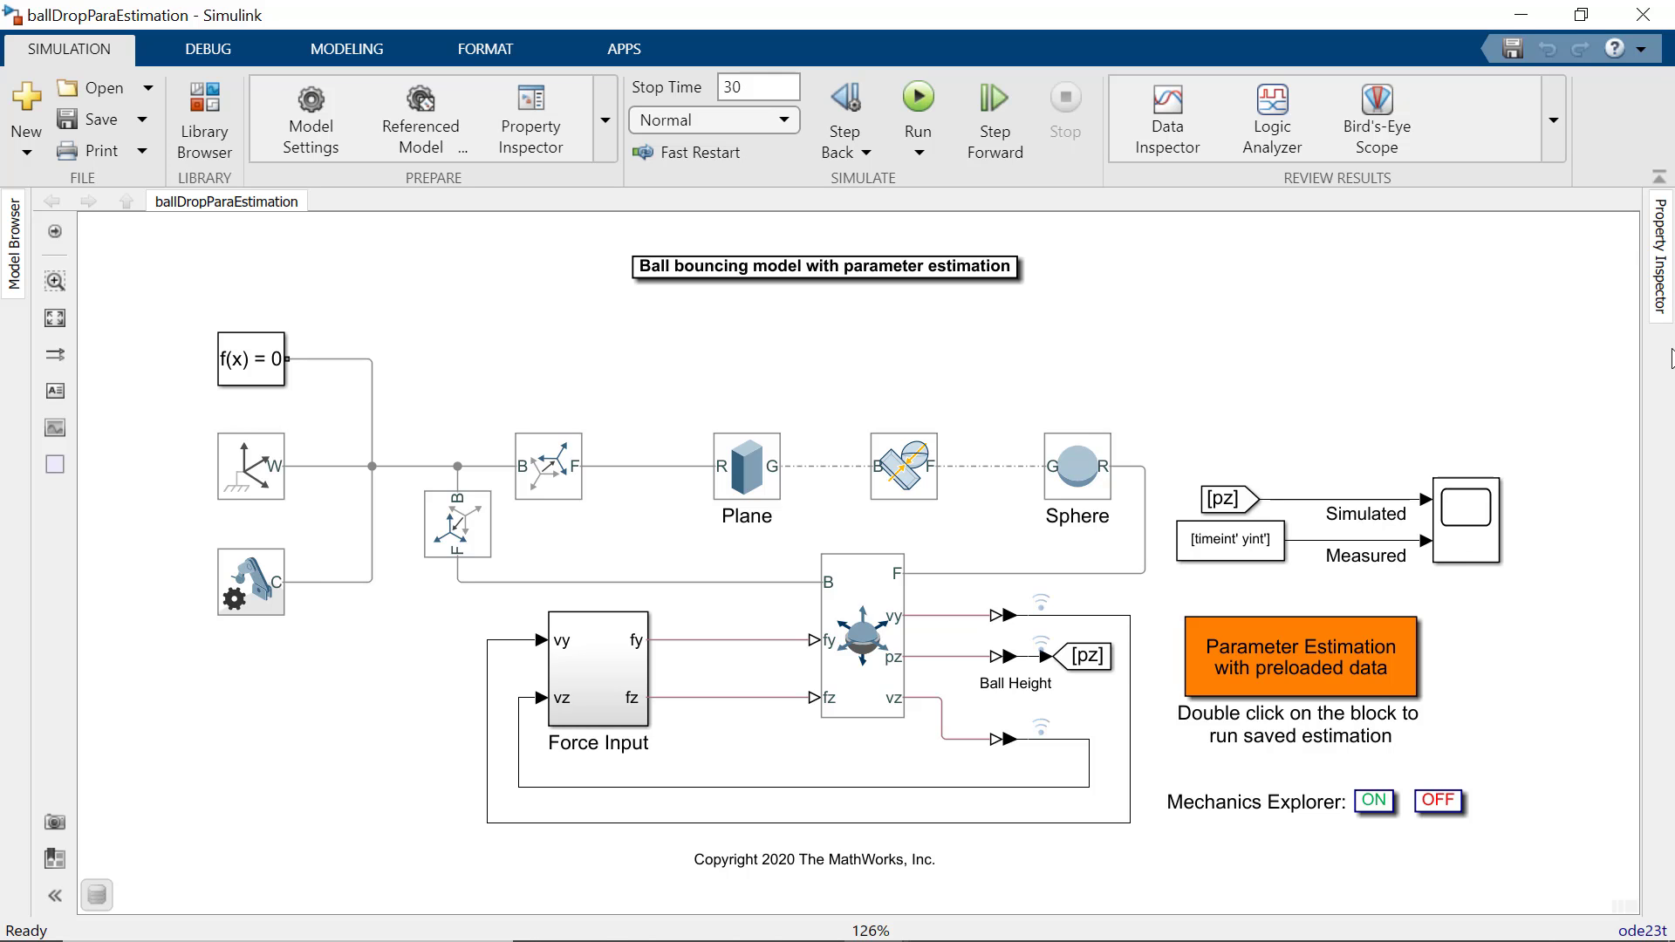
# - Review the Spatial Contact Force parameters, then simulate ballDropParaEstimation with its initial contact settings
pyautogui.doubleClick(904, 465)
pyautogui.write('2.46')
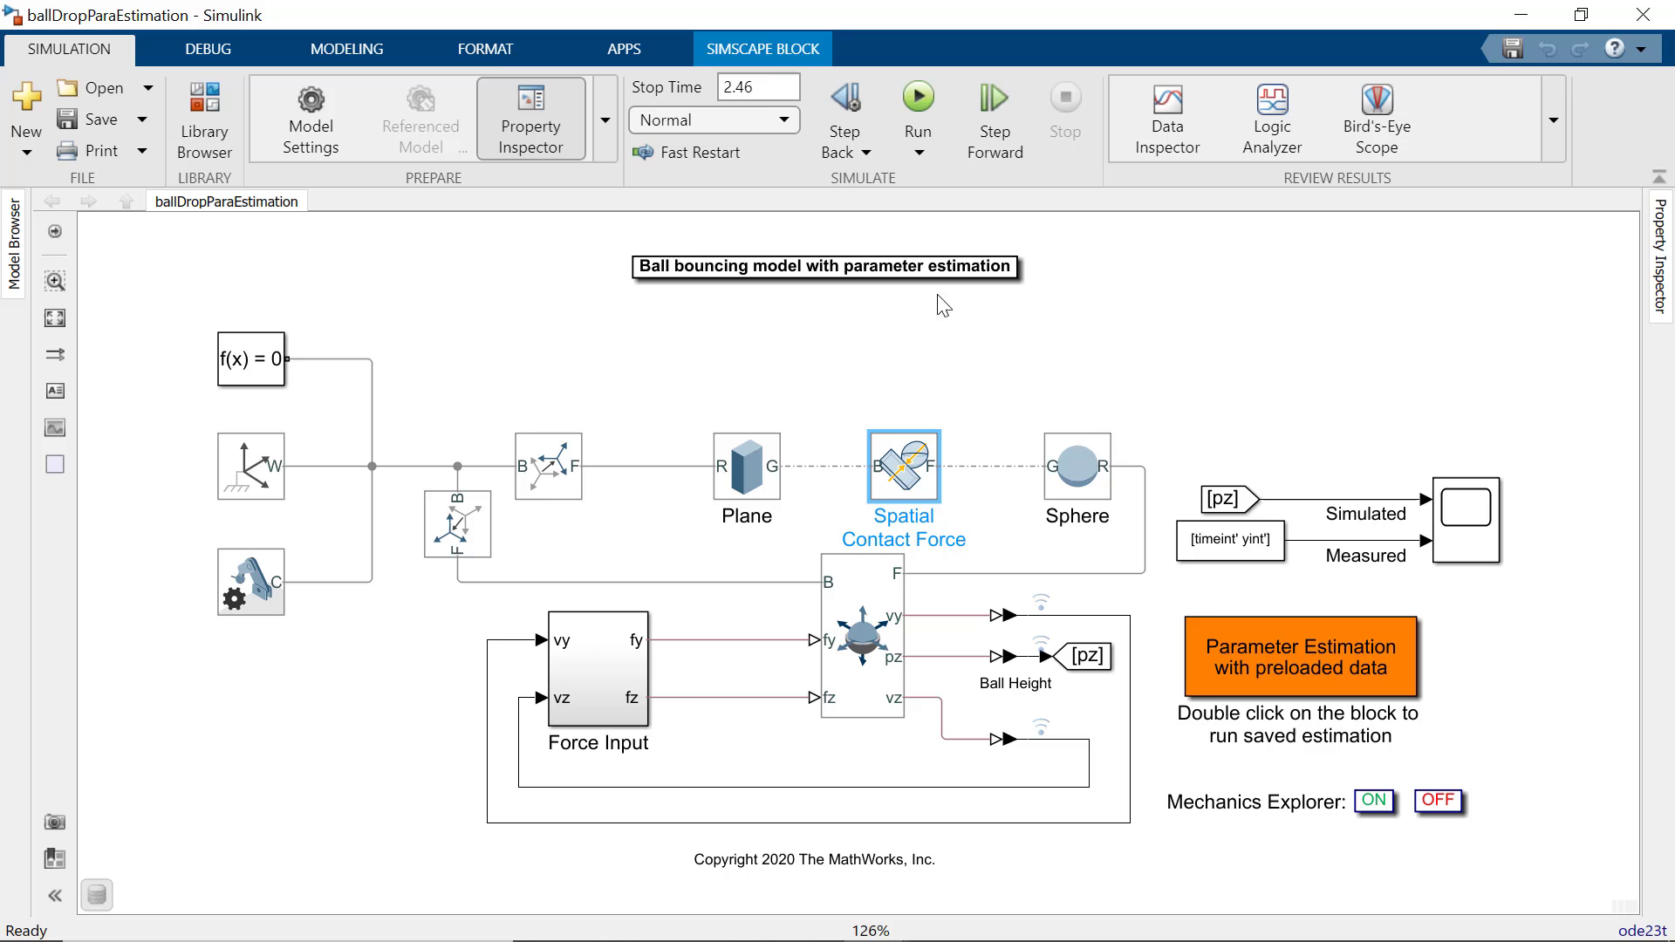
pyautogui.press('Escape')
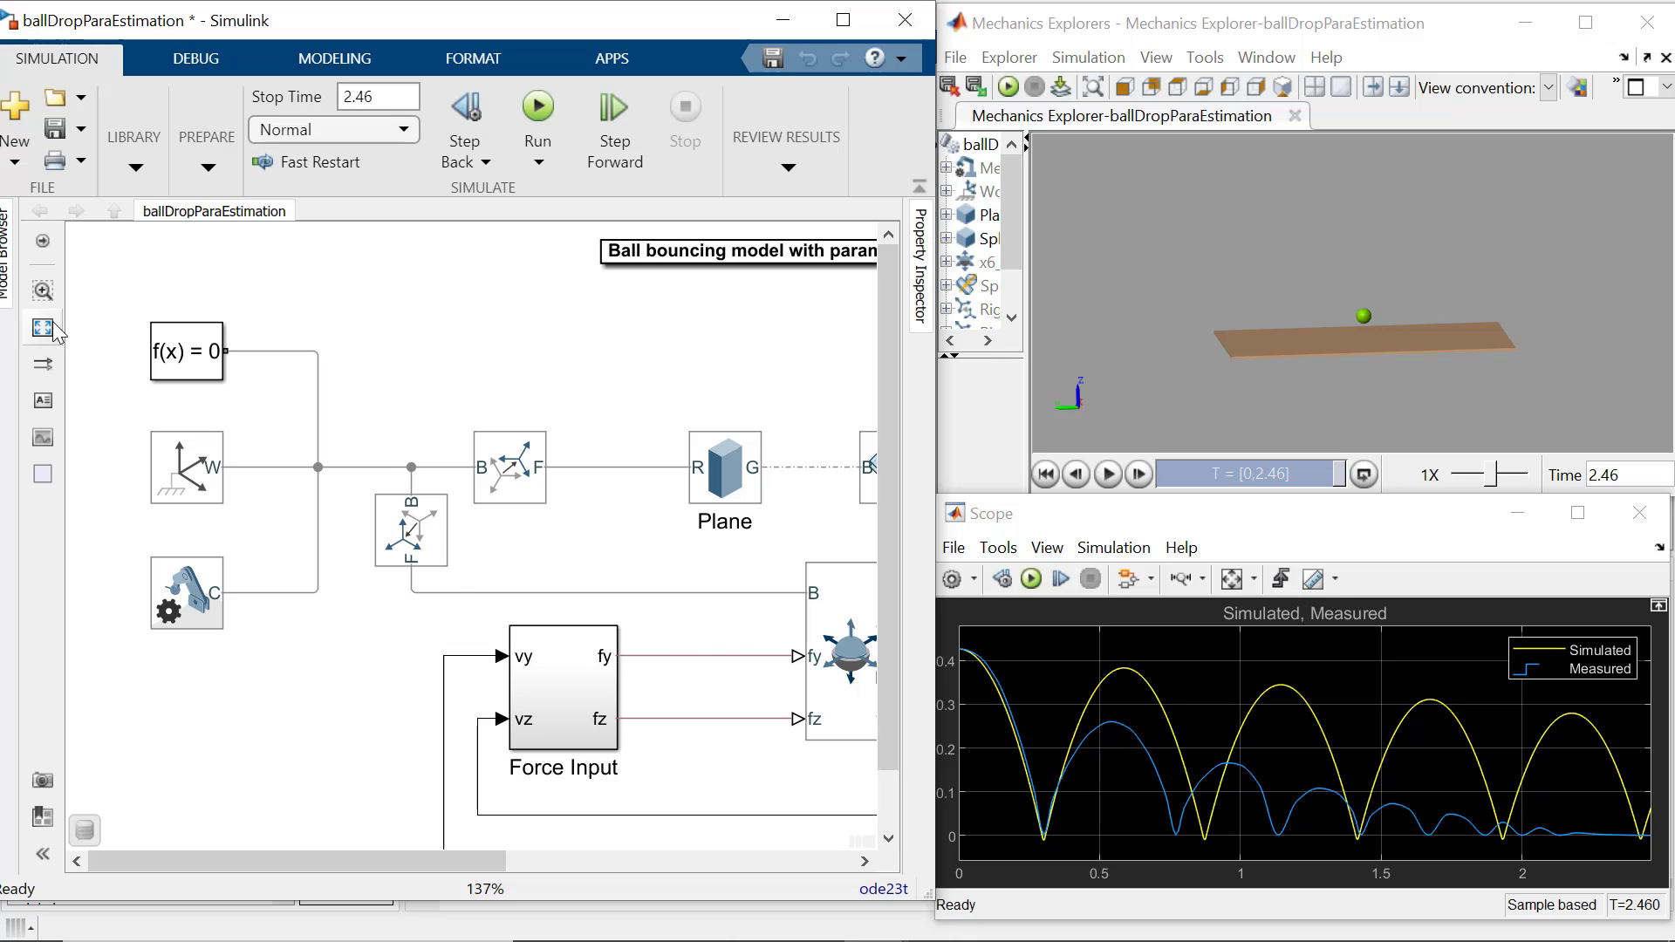
pyautogui.click(42, 328)
pyautogui.click(548, 106)
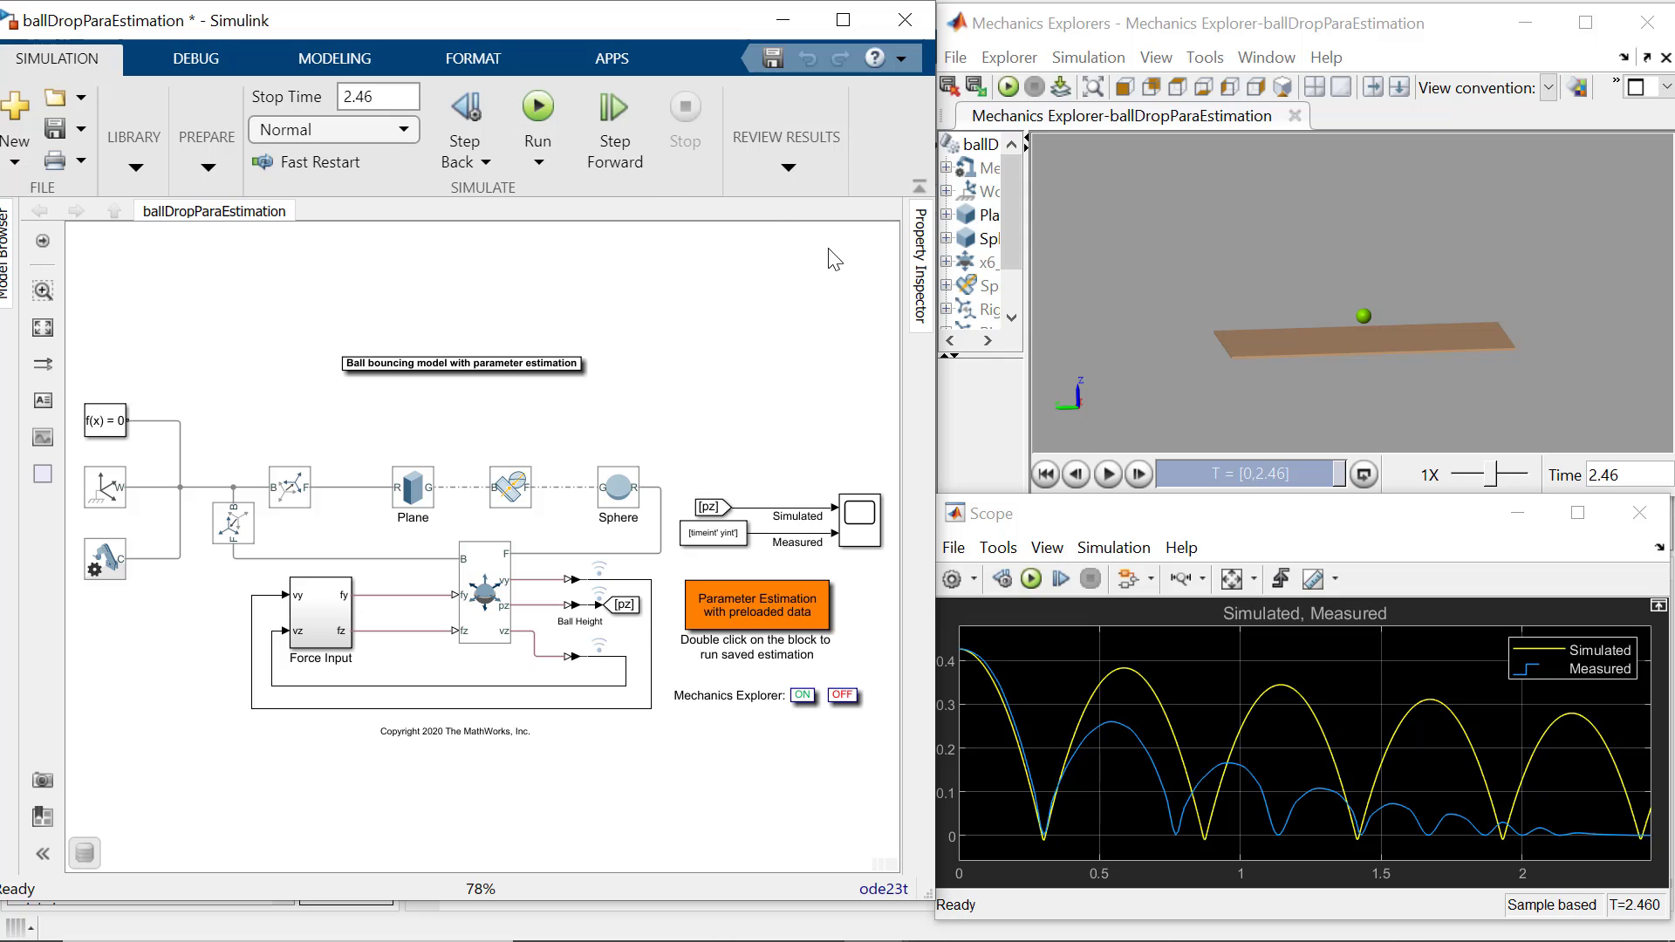
# - Open the saved session from the orange Parameter Estimation block, with model and app maximized
pyautogui.click(842, 19)
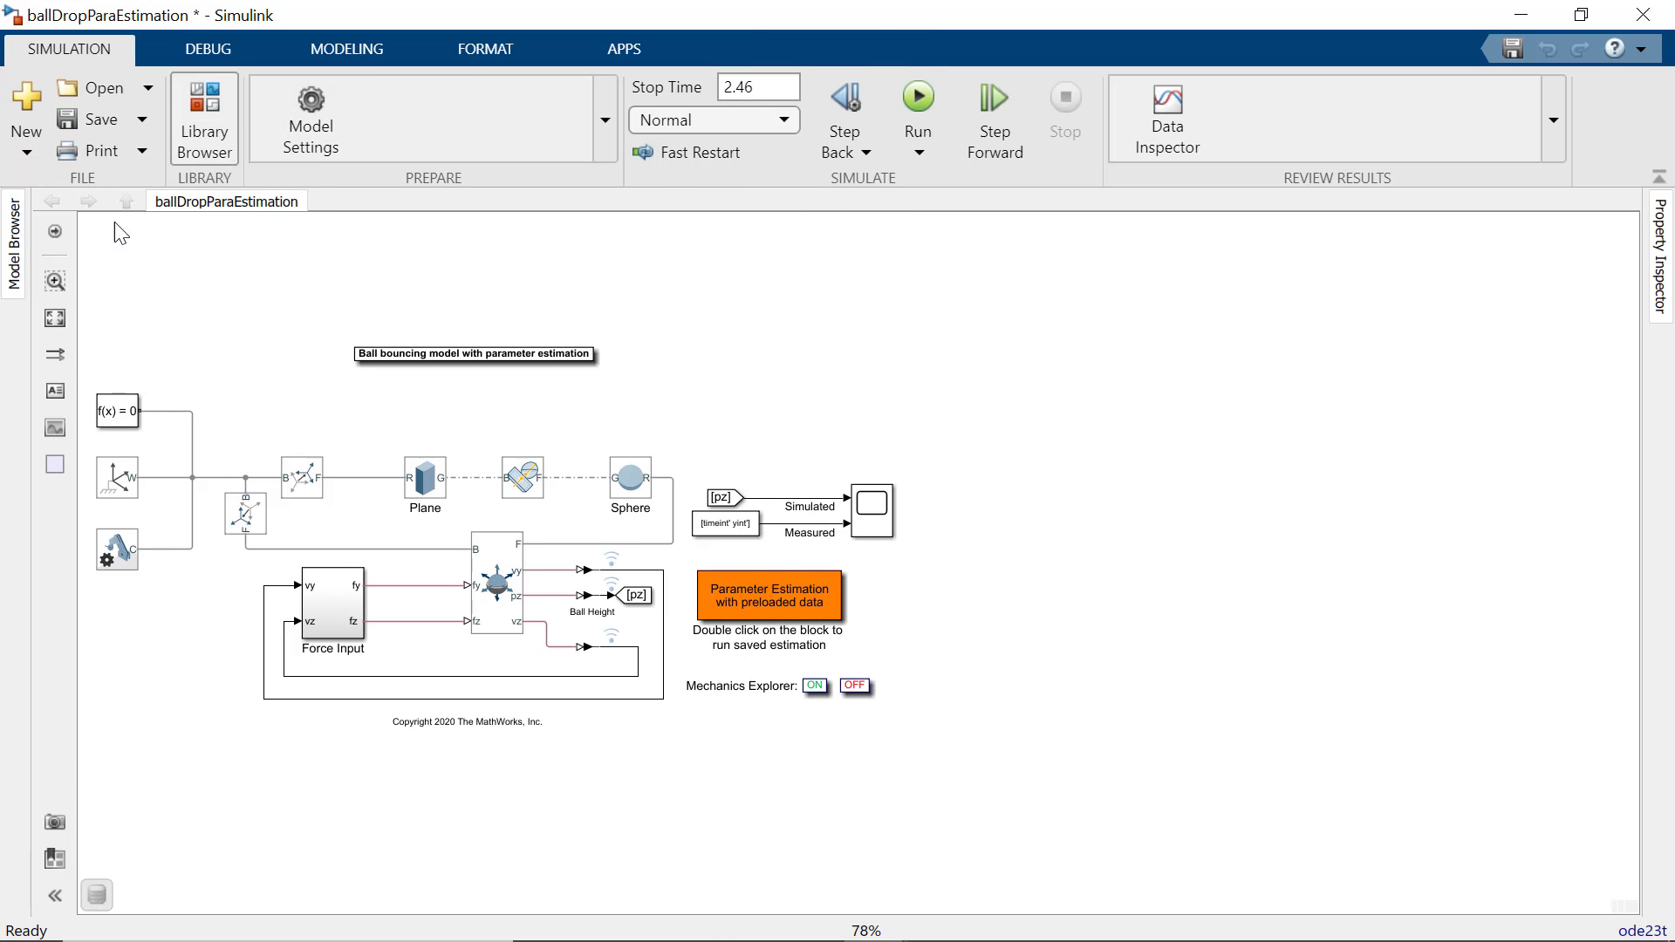
pyautogui.click(55, 319)
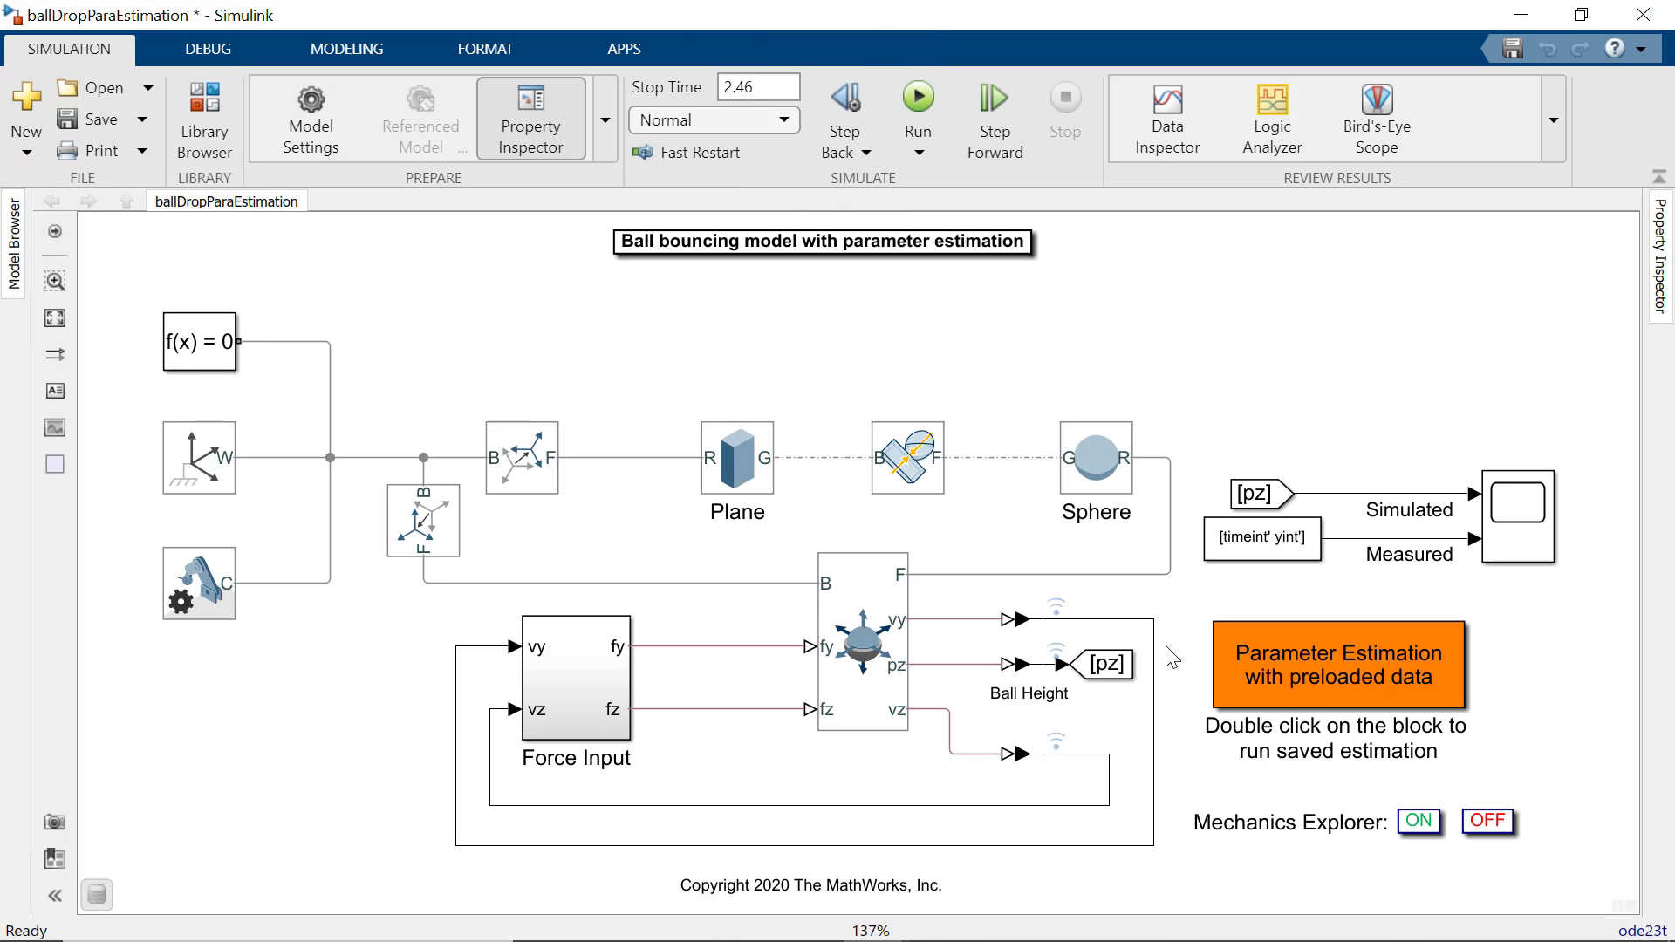
pyautogui.click(1315, 679)
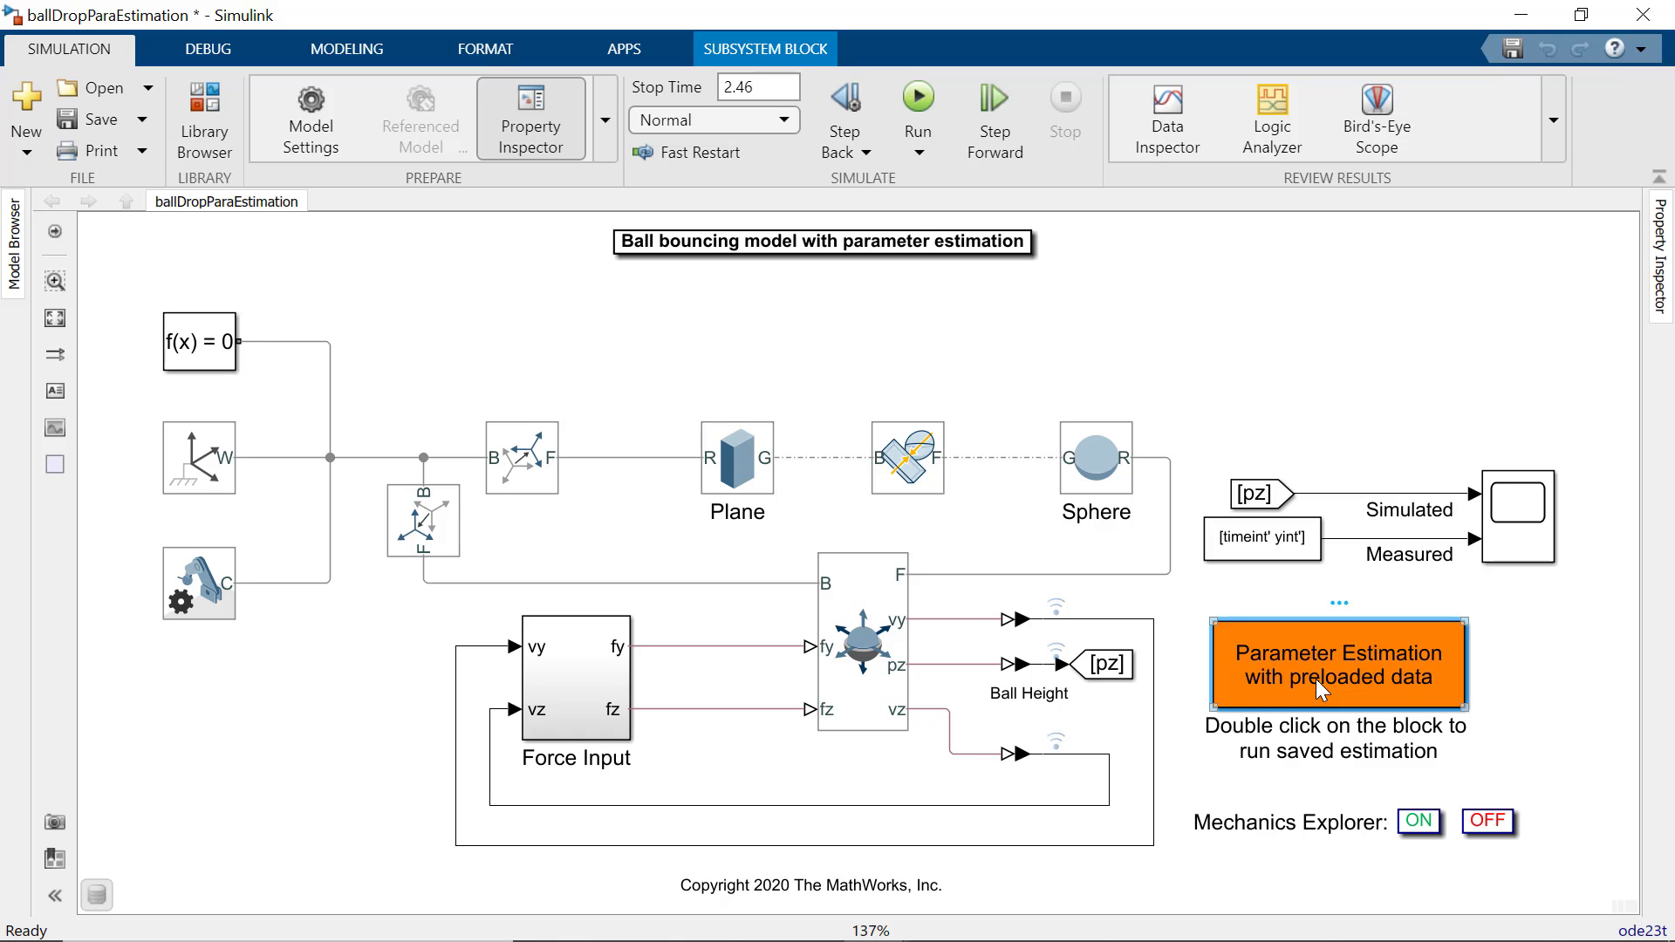
pyautogui.doubleClick(1315, 679)
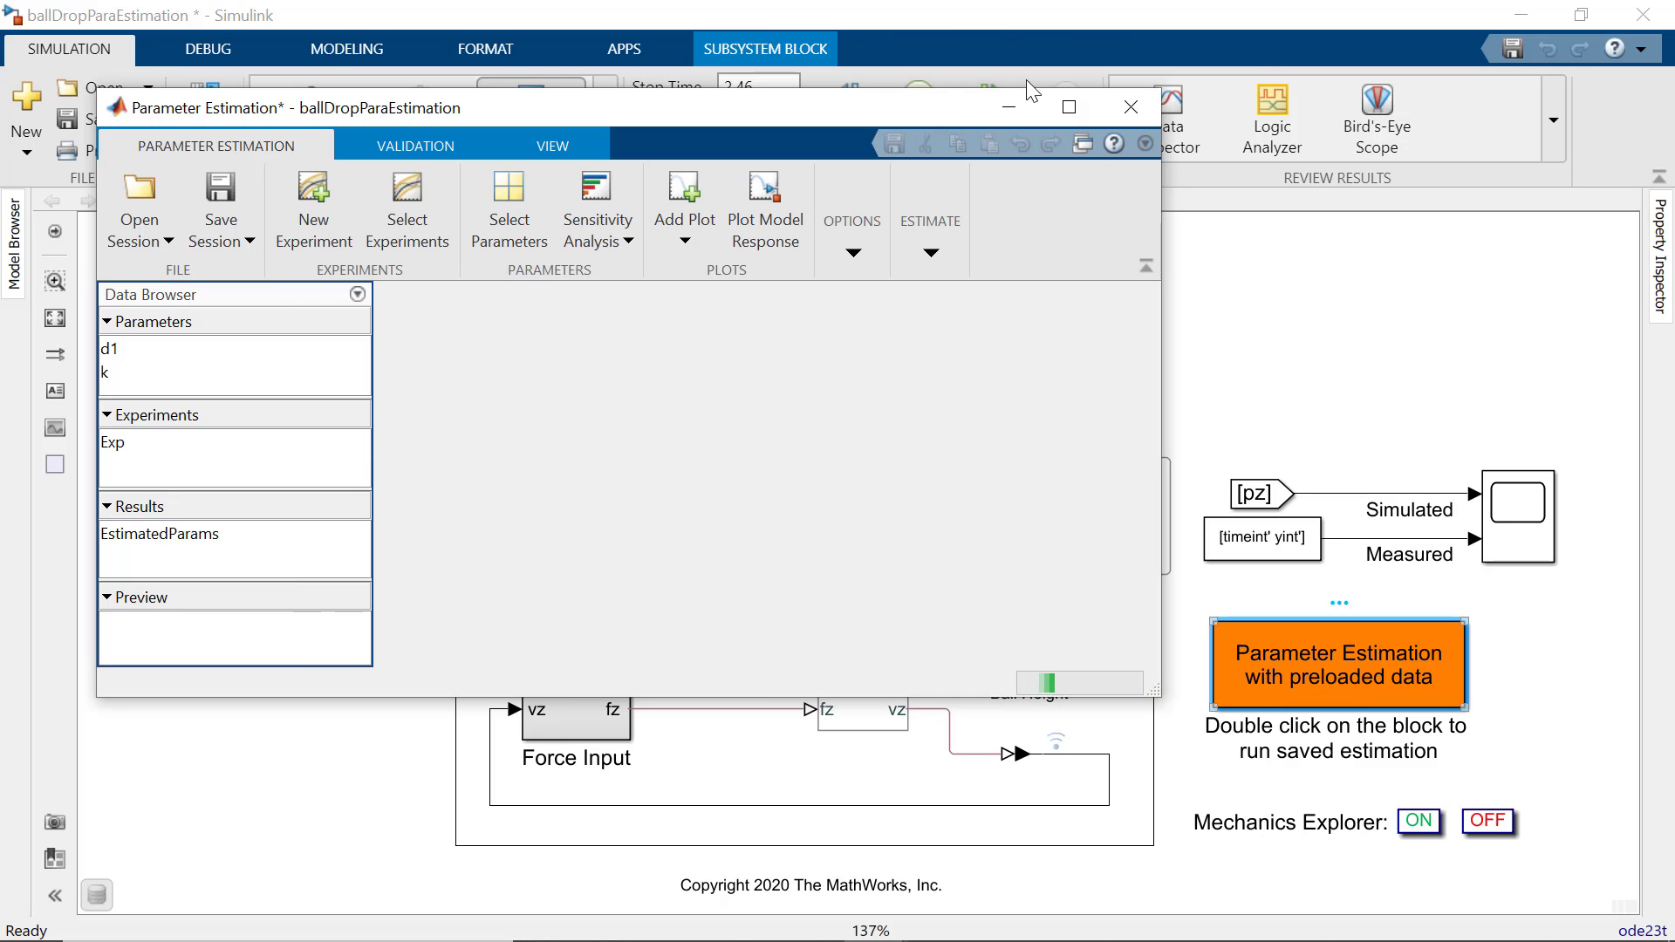
pyautogui.click(1068, 106)
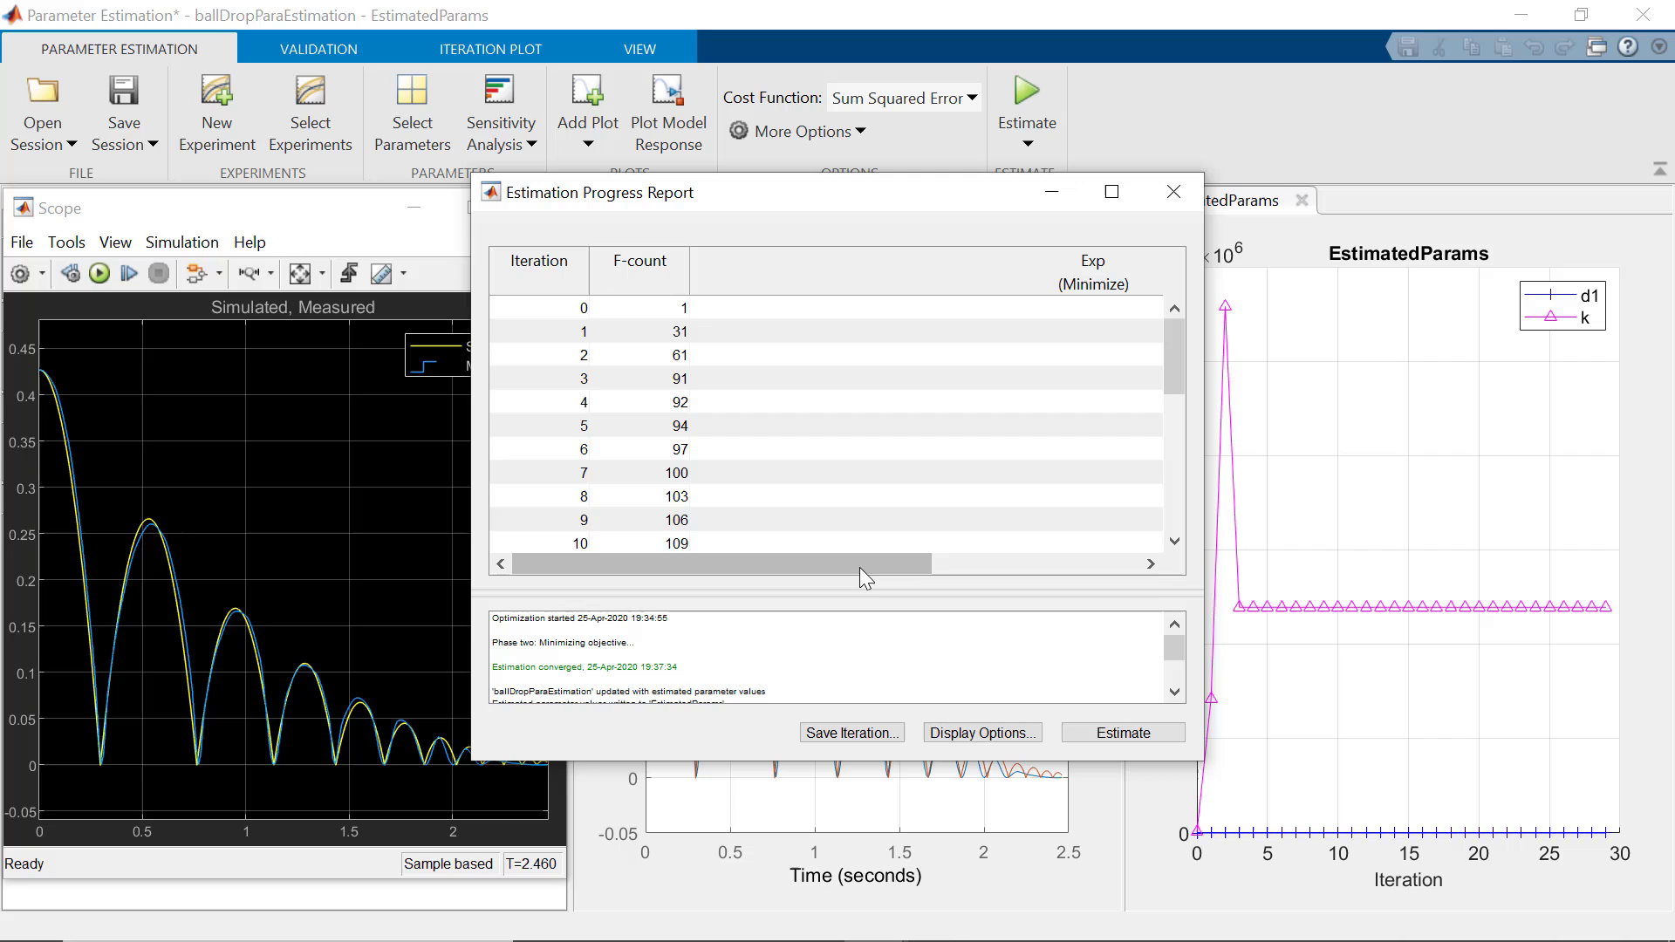
pyautogui.moveTo(860, 567); pyautogui.dragTo(1124, 572)
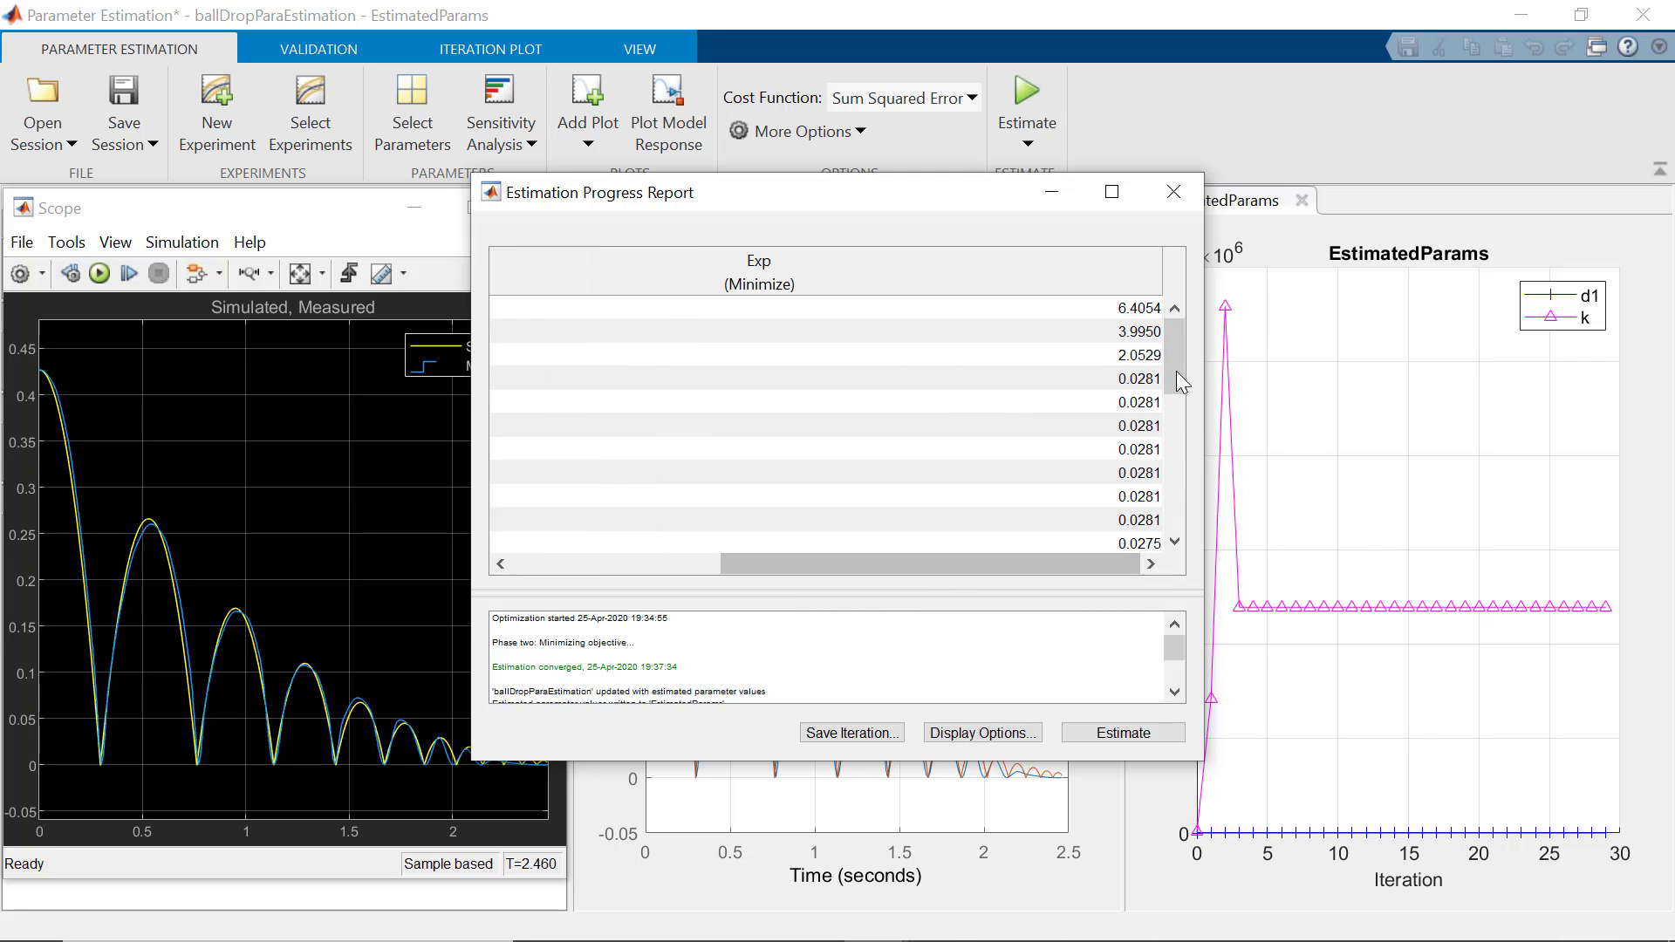
pyautogui.moveTo(1174, 361); pyautogui.dragTo(1195, 531)
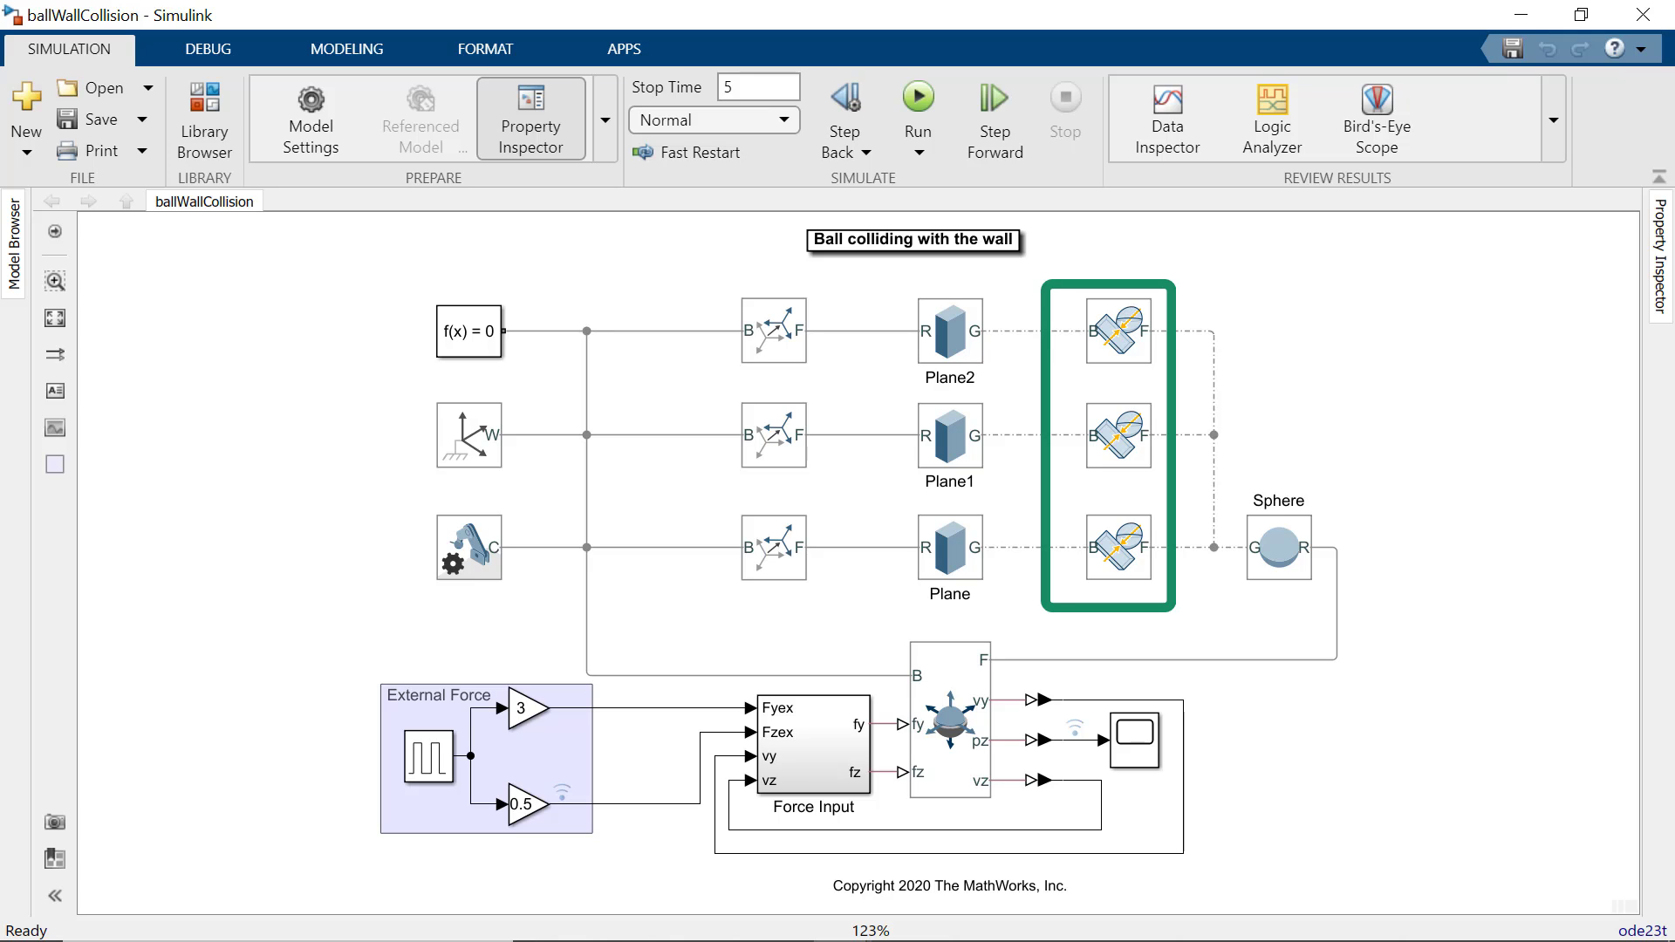
# - Start the ballWallCollision simulation and watch it in Mechanics Explorer
pyautogui.click(918, 105)
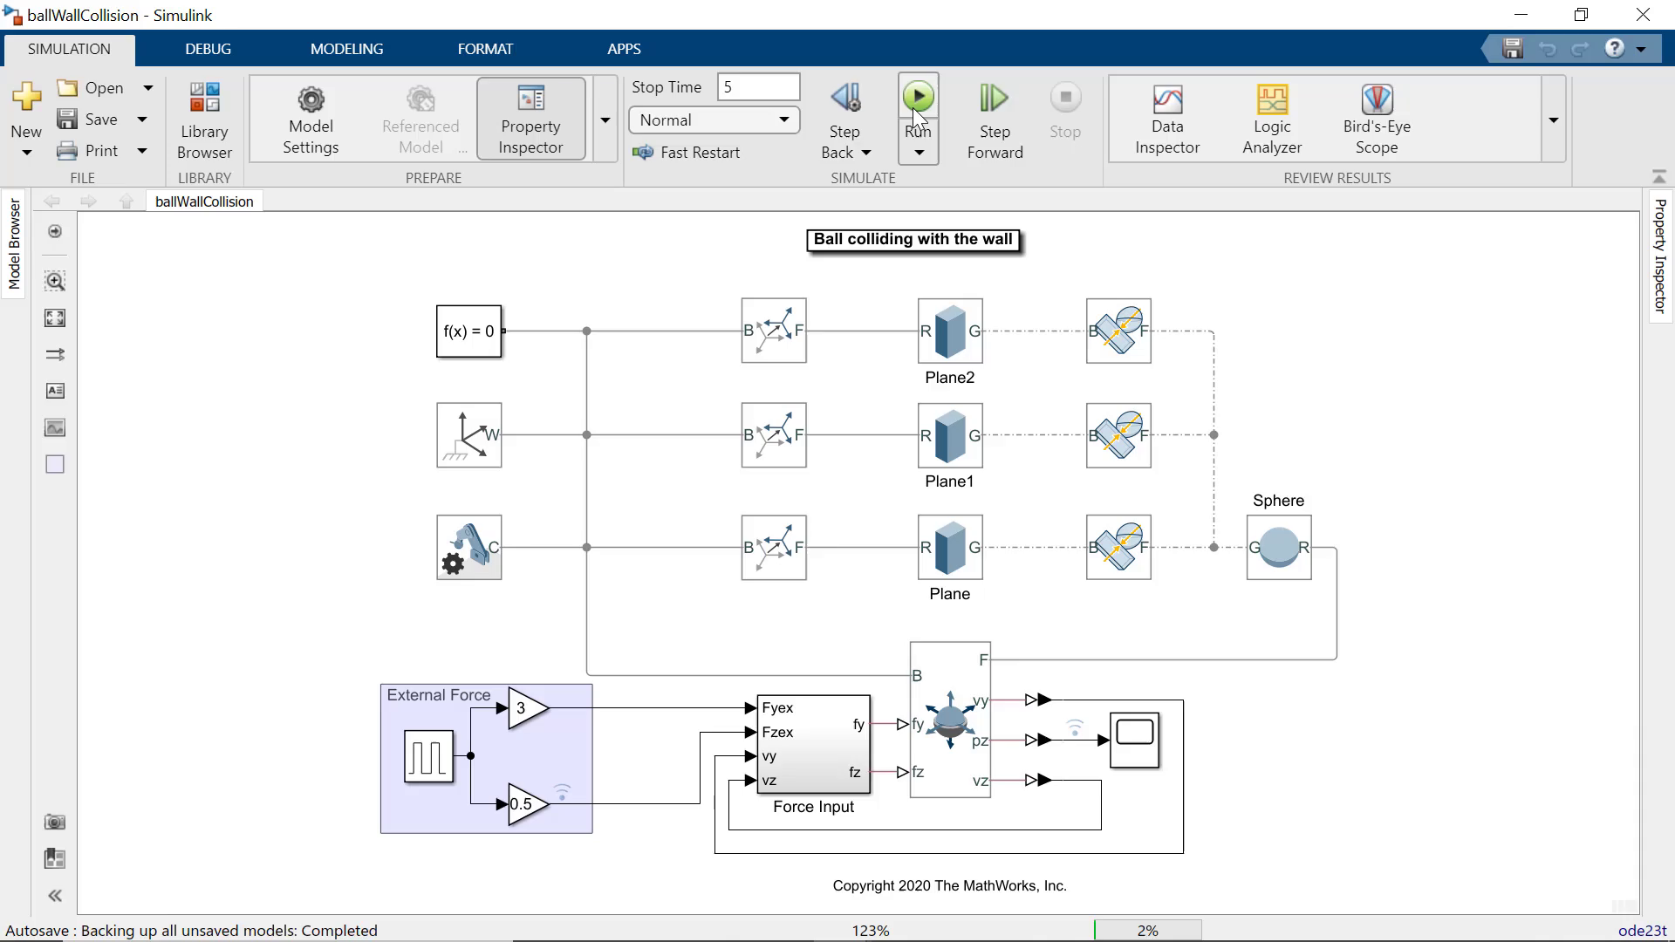